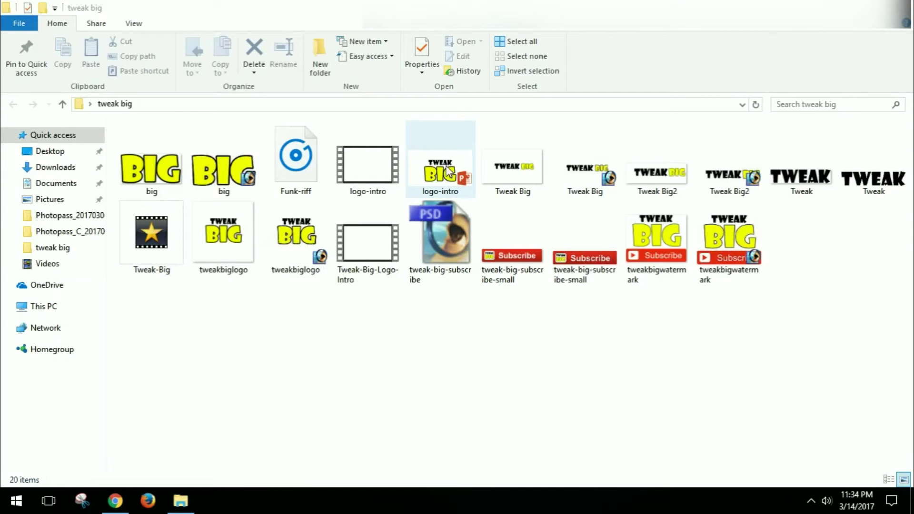
Select the Tweak and Big image files, then clear the selection.
click(806, 191)
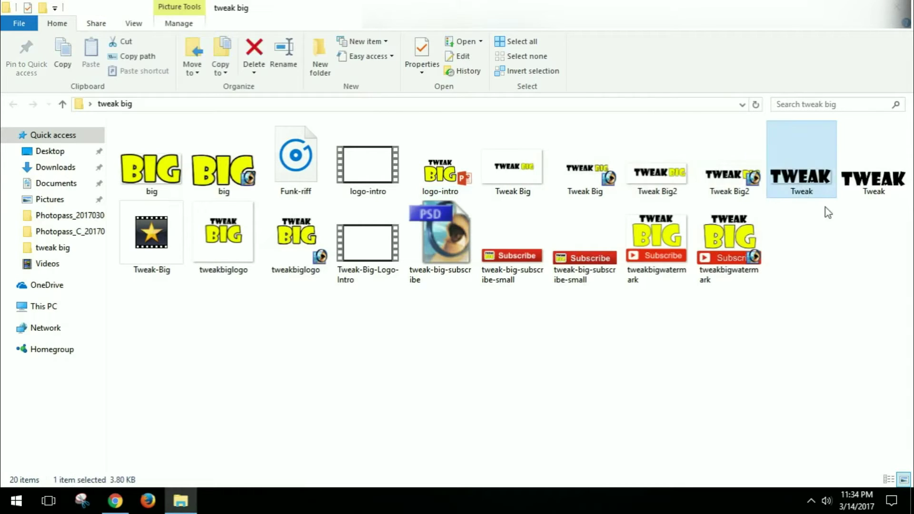
click(152, 180)
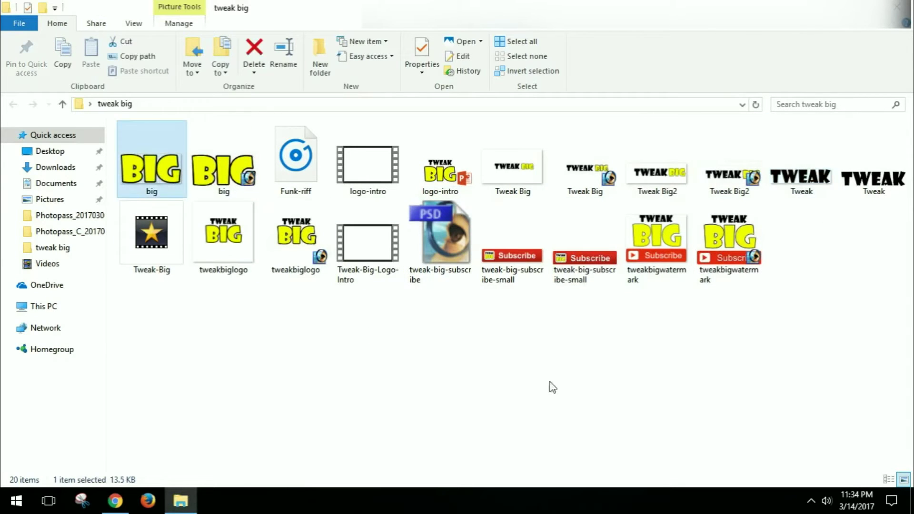
click(604, 389)
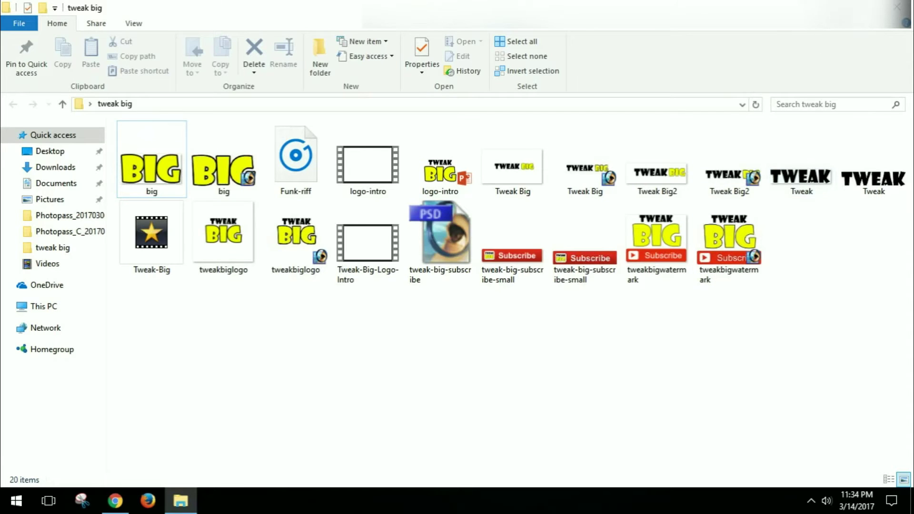
Minimize the tweak big folder, reopen and minimize it, then launch PowerPoint 2016.
click(837, 5)
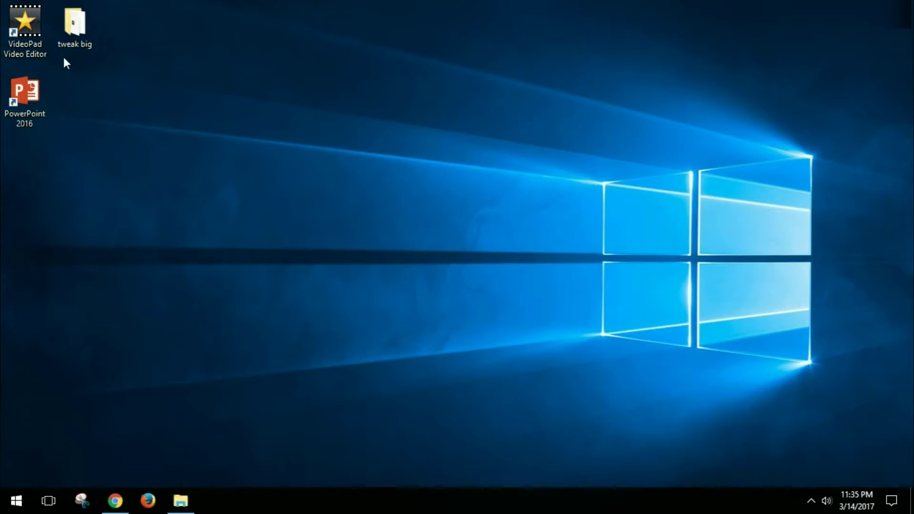
double_click(76, 30)
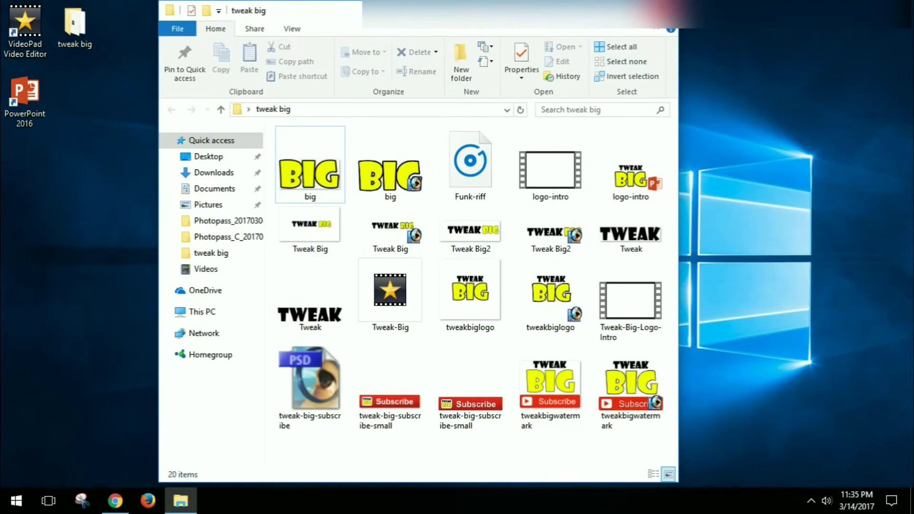
click(612, 7)
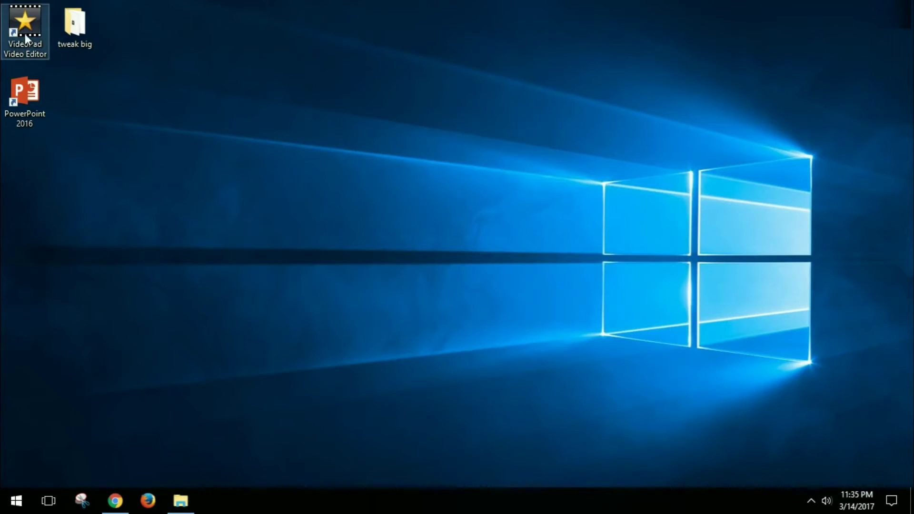
double_click(31, 99)
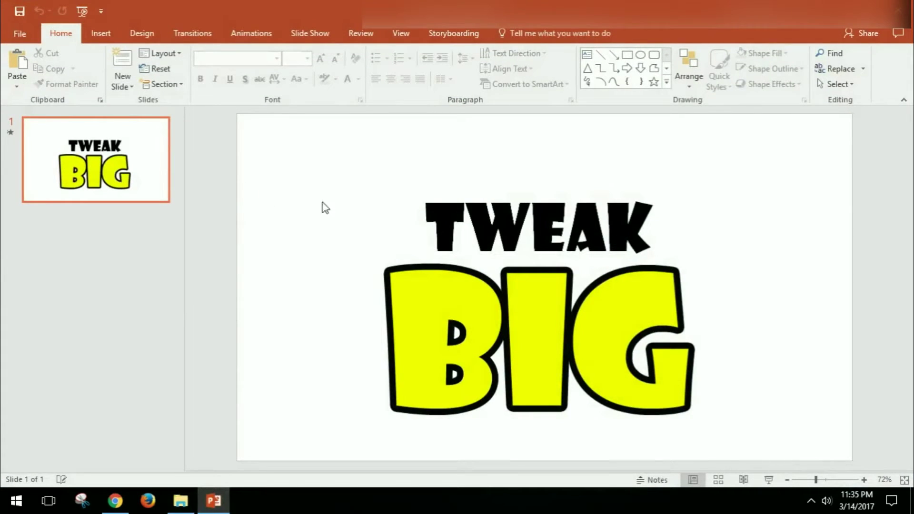
Check the separate TWEAK and BIG pictures on the slide and look over the Insert tab.
click(577, 220)
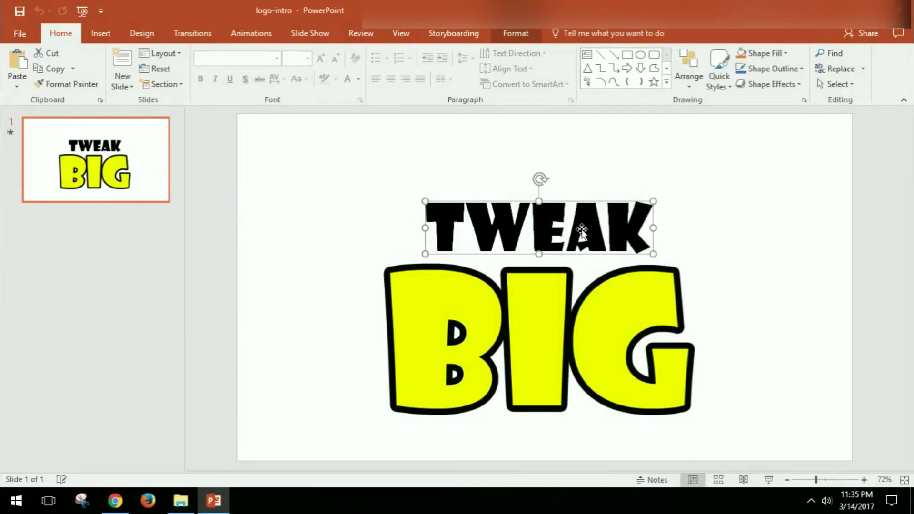
click(571, 319)
click(101, 34)
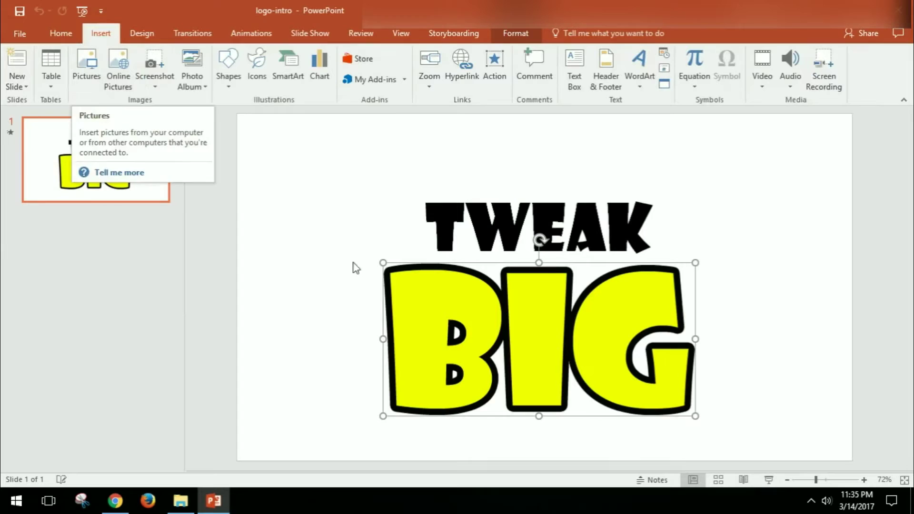
click(494, 222)
click(518, 301)
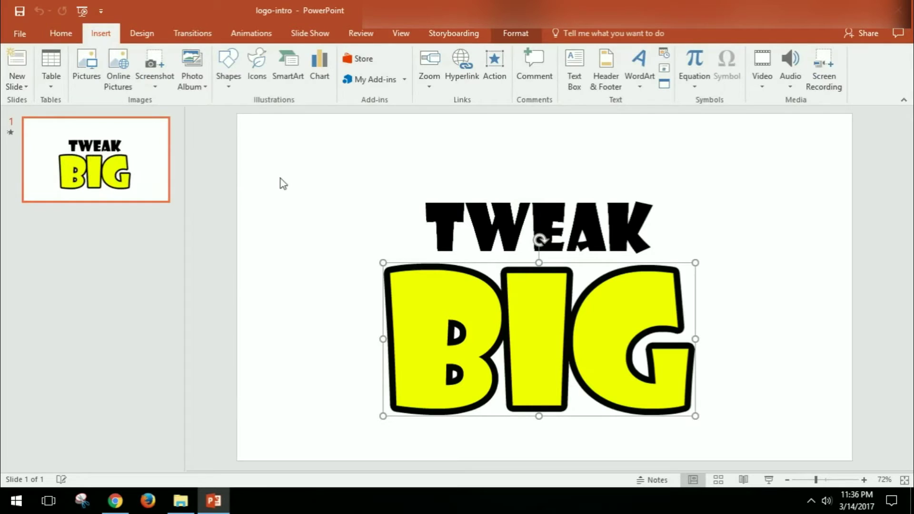
click(602, 224)
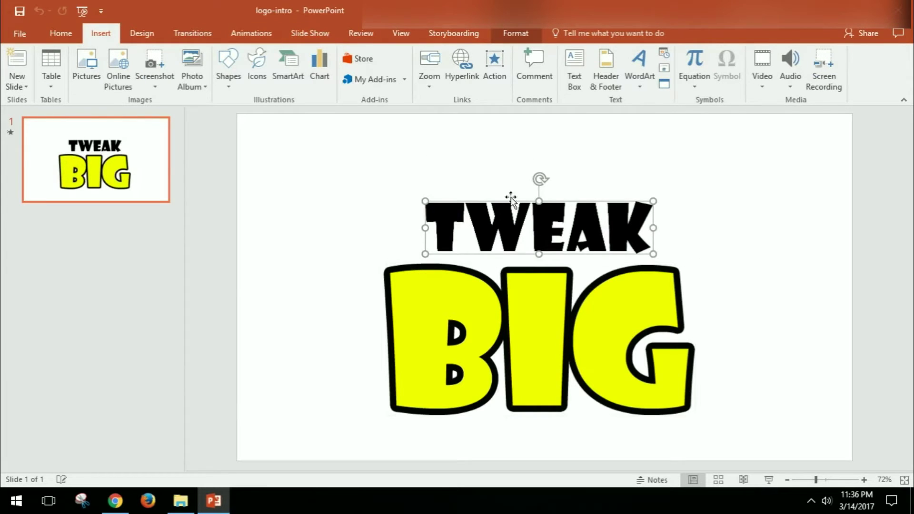
Browse the Add Animation effects list, then show Picture 6 and Picture 8's animations in the Animation Pane.
click(240, 37)
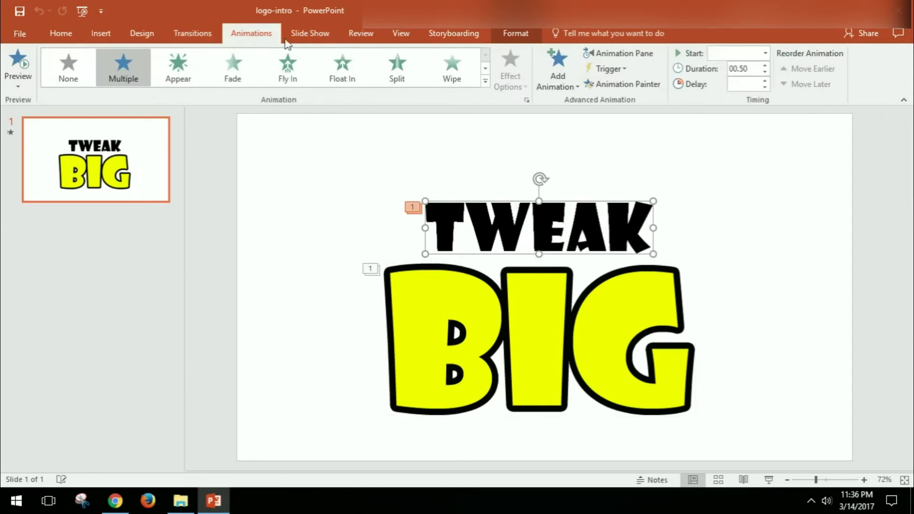
click(564, 77)
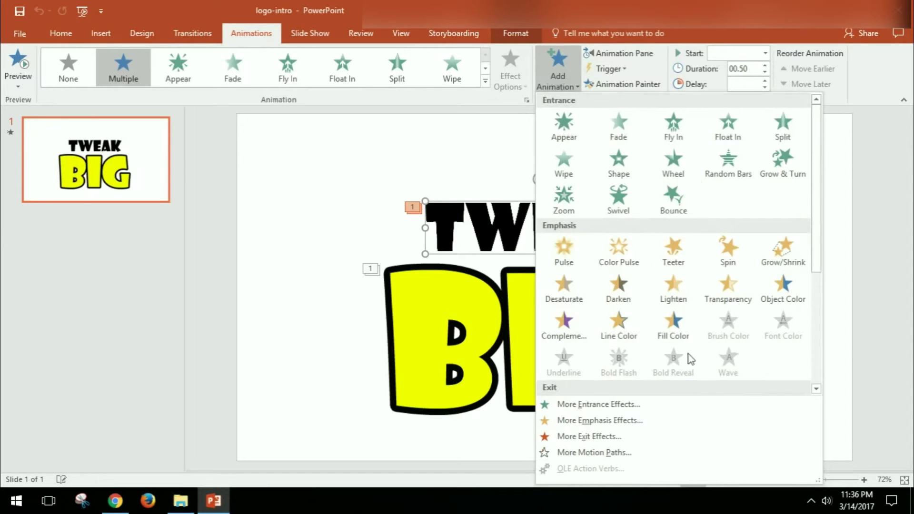
drag(814, 259, 810, 340)
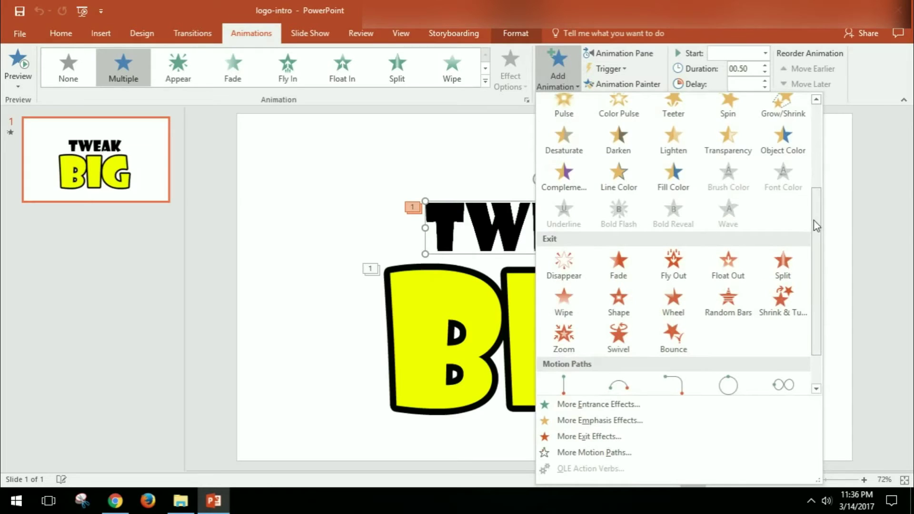
drag(815, 222, 816, 122)
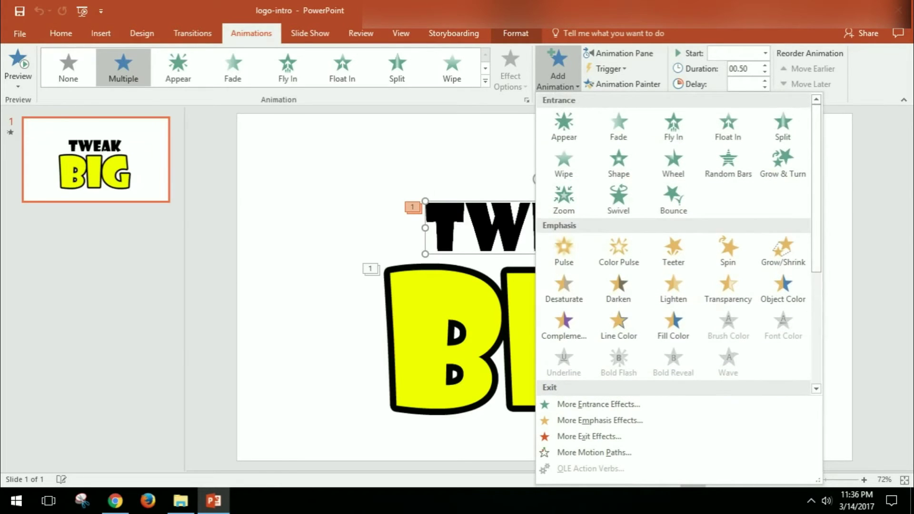
click(619, 54)
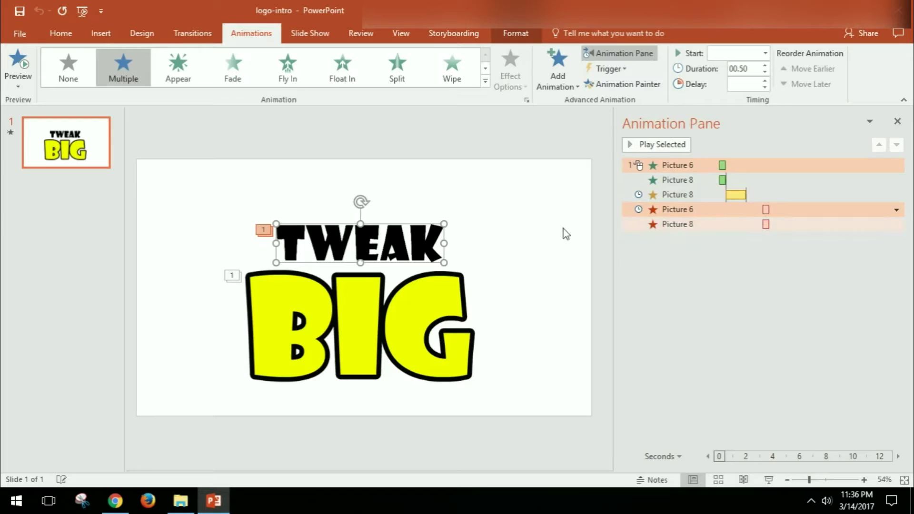
Preview the logo animation, play Picture 6's effects, then play from Picture 8's entrance onward.
click(18, 65)
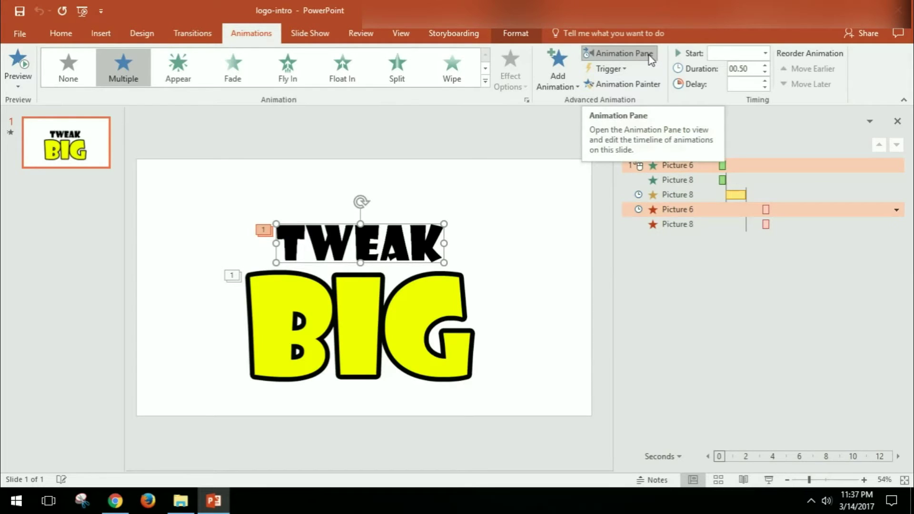
click(723, 166)
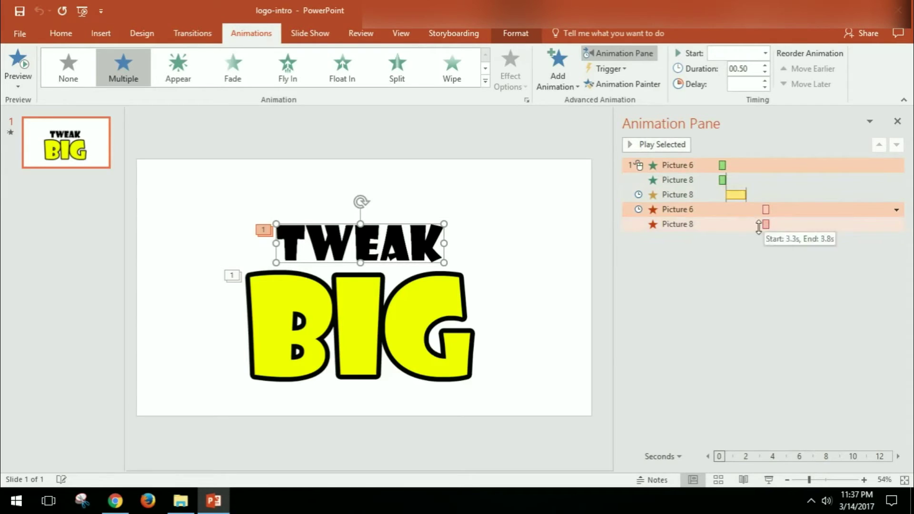
click(665, 147)
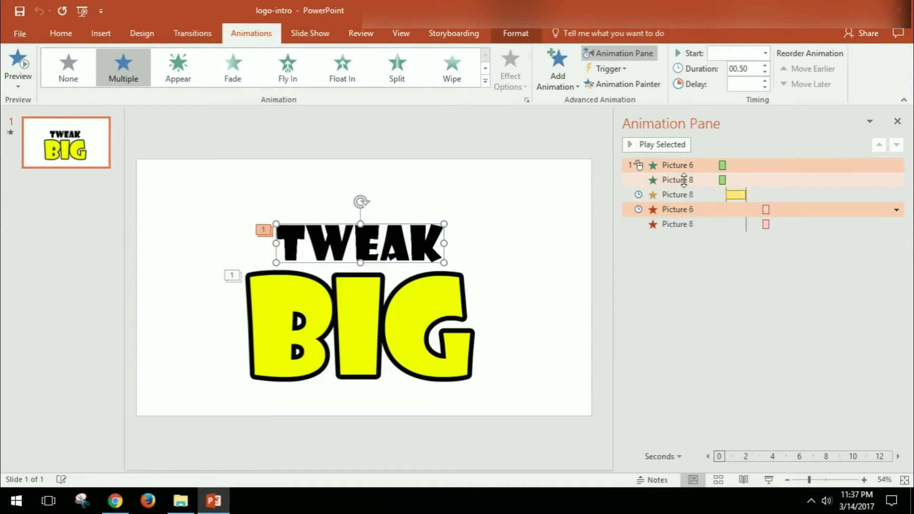
click(683, 179)
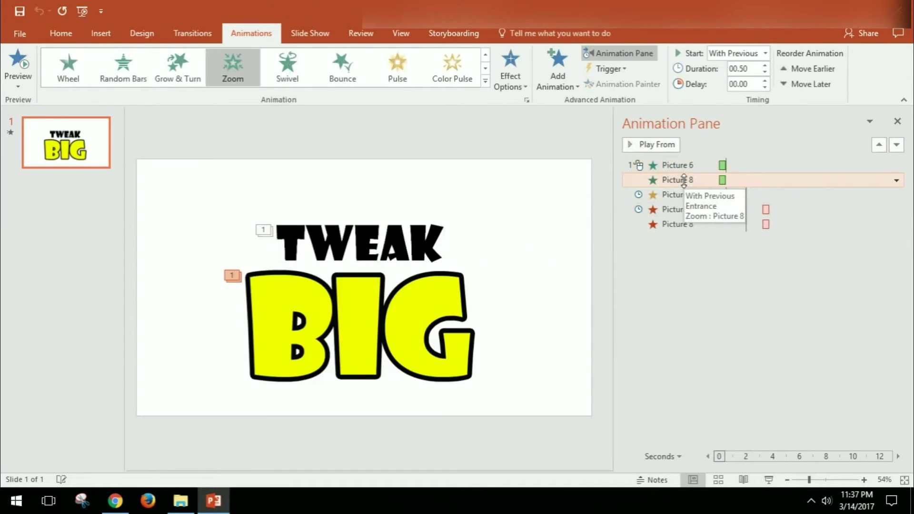
click(660, 148)
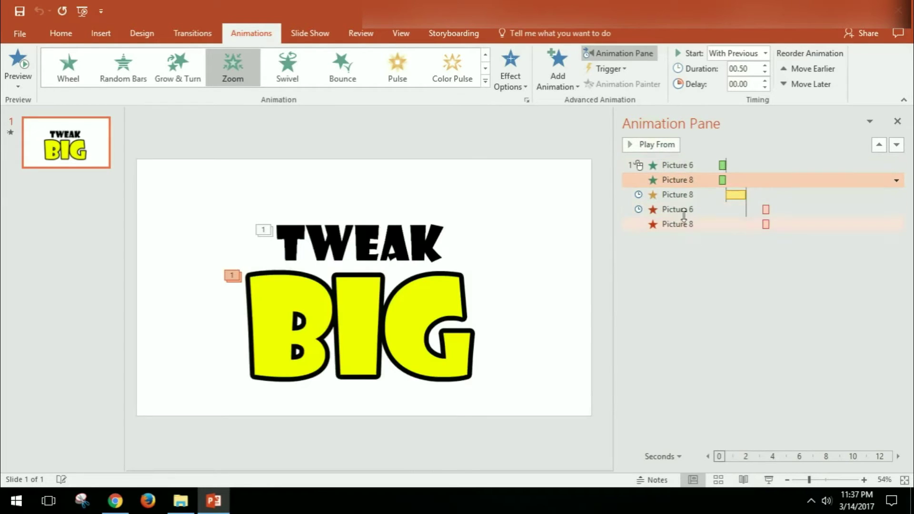
click(680, 196)
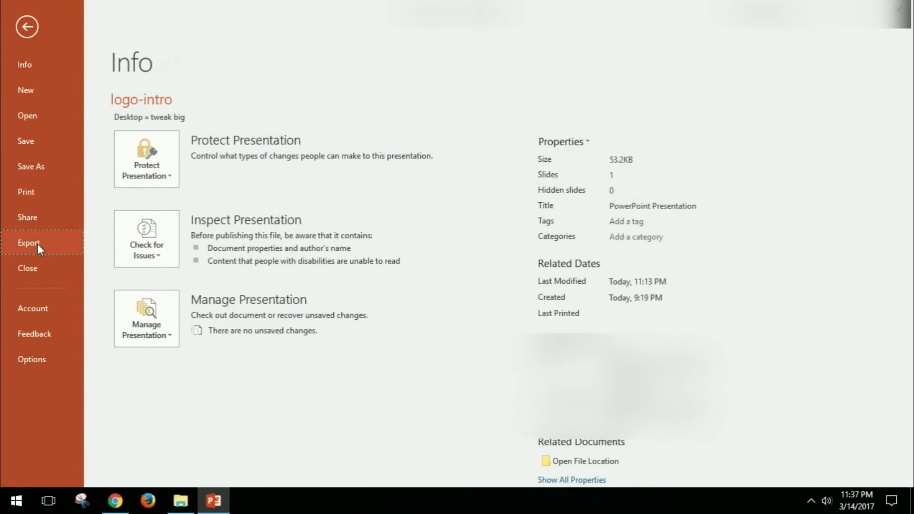
Compare Create a Video's seconds per slide with when Picture 8's last animation ends.
click(37, 243)
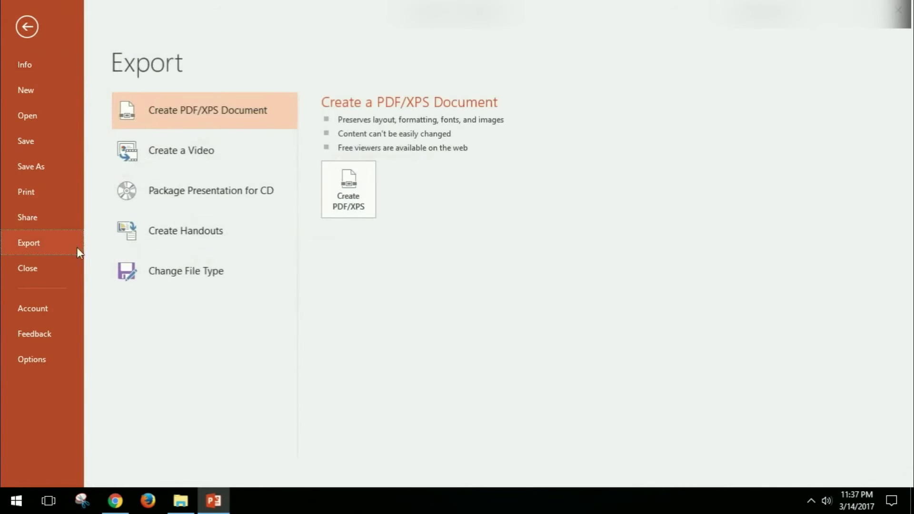
click(179, 152)
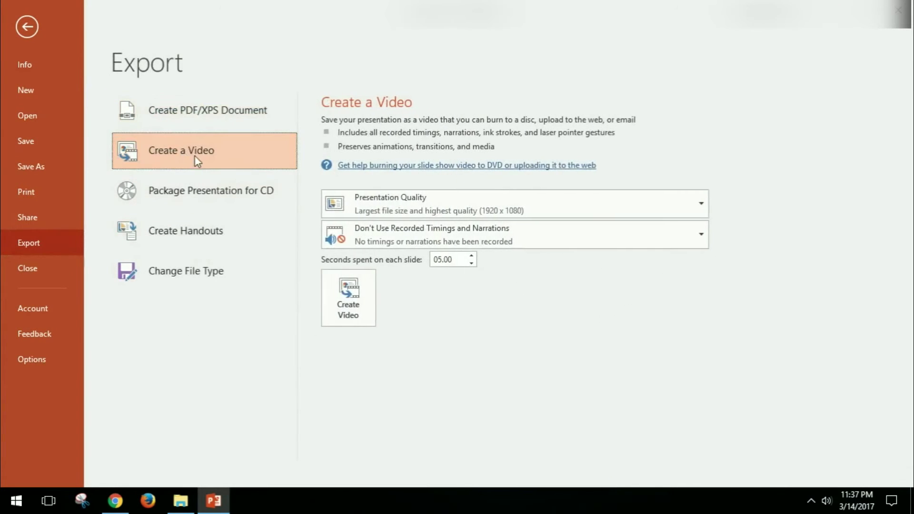
click(459, 263)
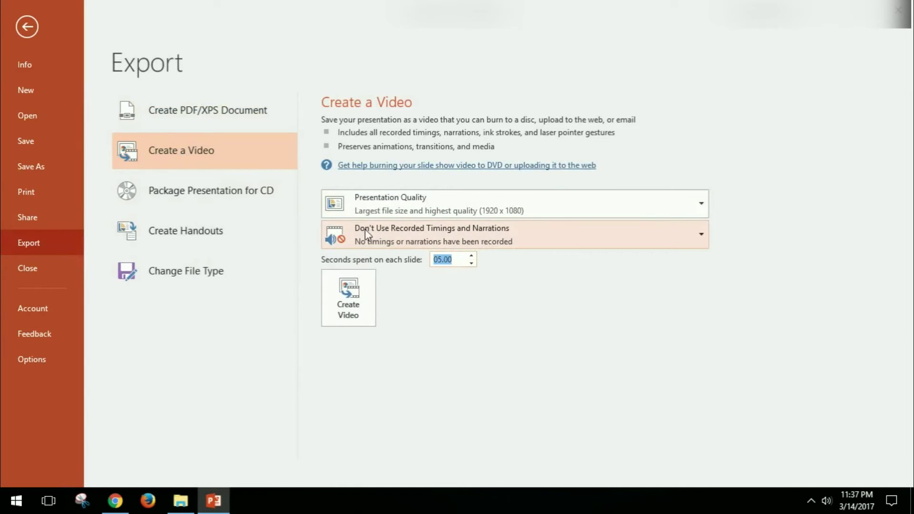
click(27, 28)
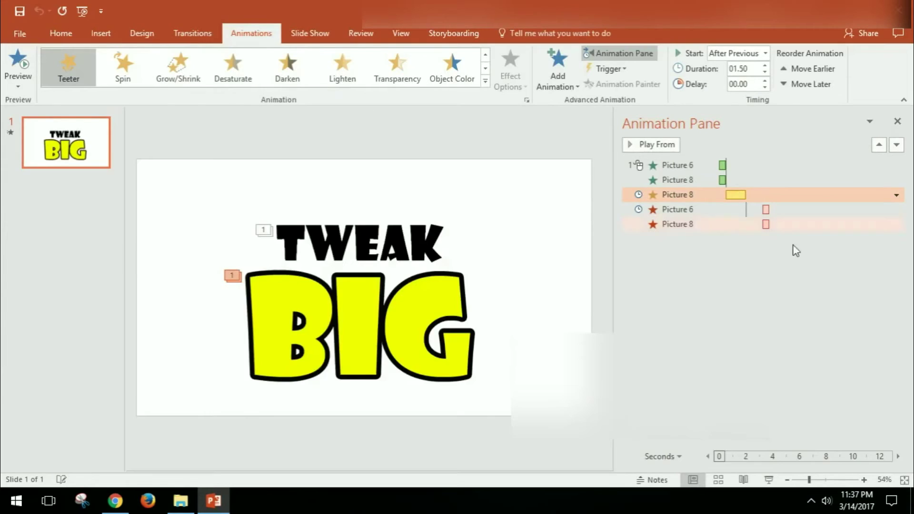
click(764, 224)
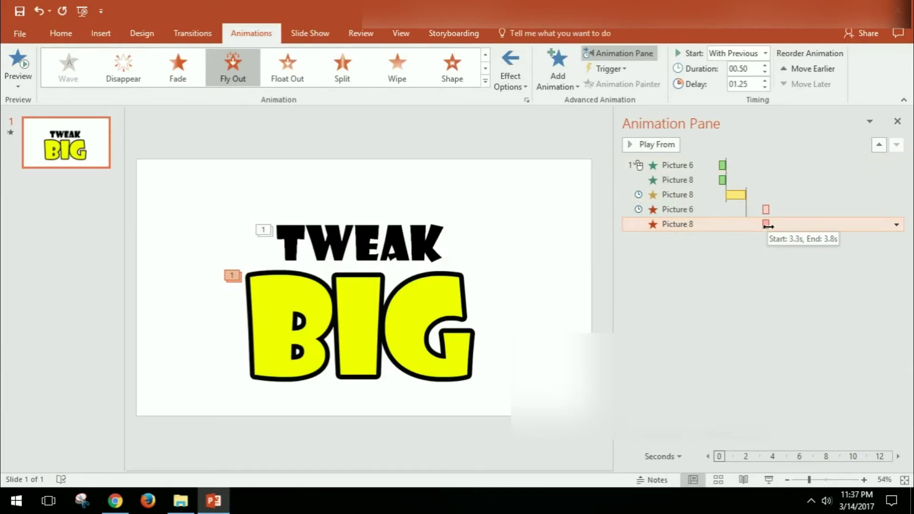
Set the video's seconds spent on each slide to 3.8, then close PowerPoint.
click(20, 36)
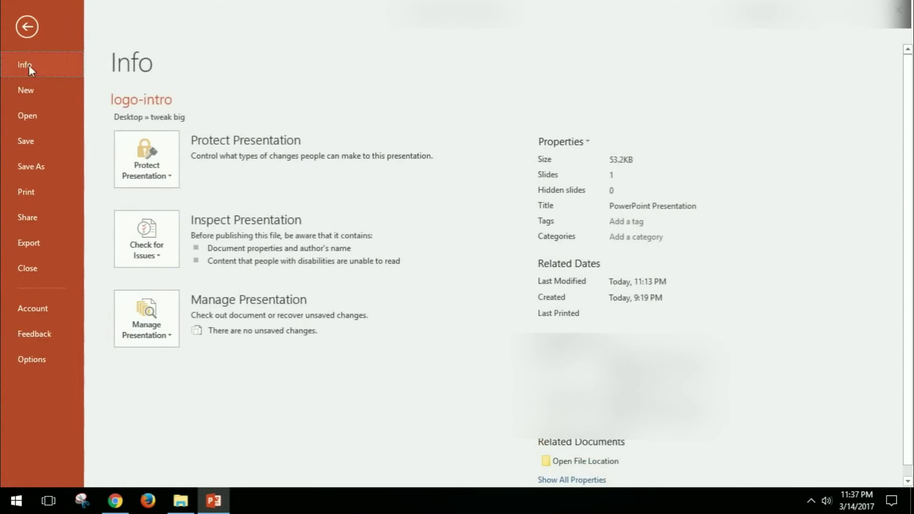
click(36, 244)
click(192, 162)
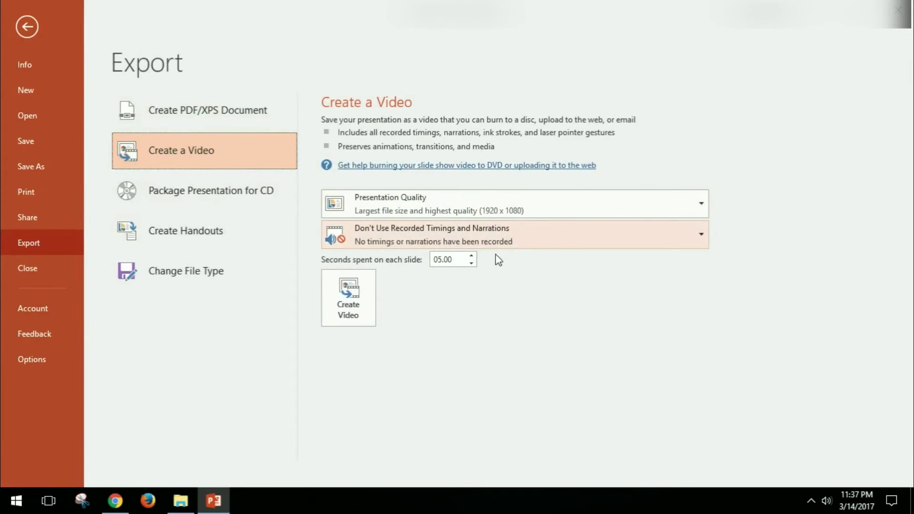
drag(458, 259, 390, 252)
text(3.8)
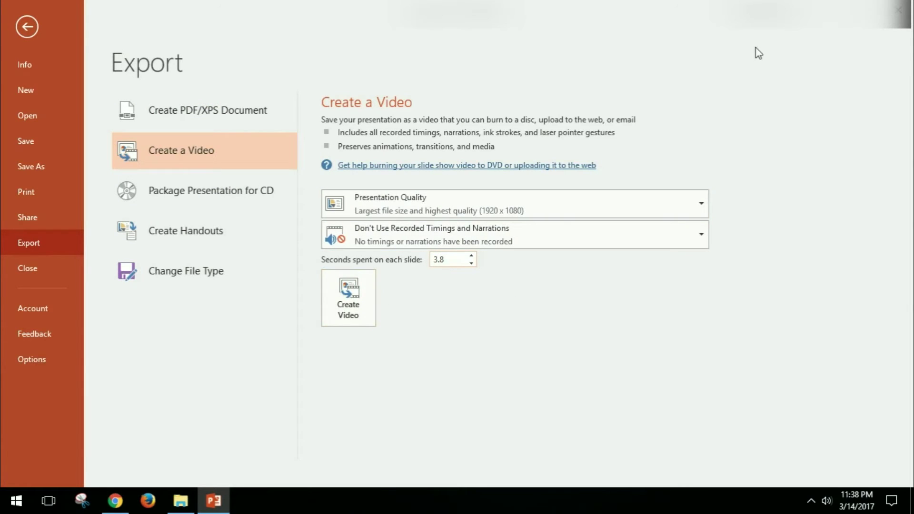
click(901, 20)
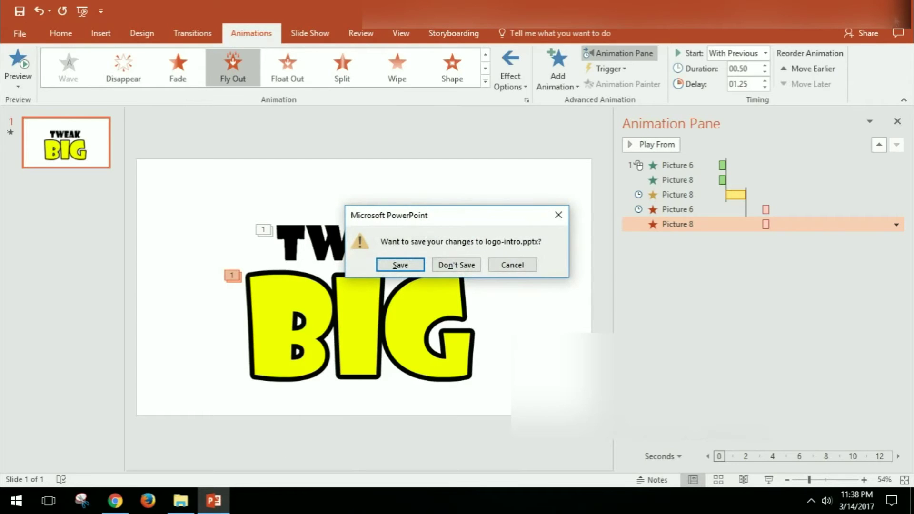
Close PowerPoint without saving and play the exported logo-intro video from the tweak big folder.
click(725, 148)
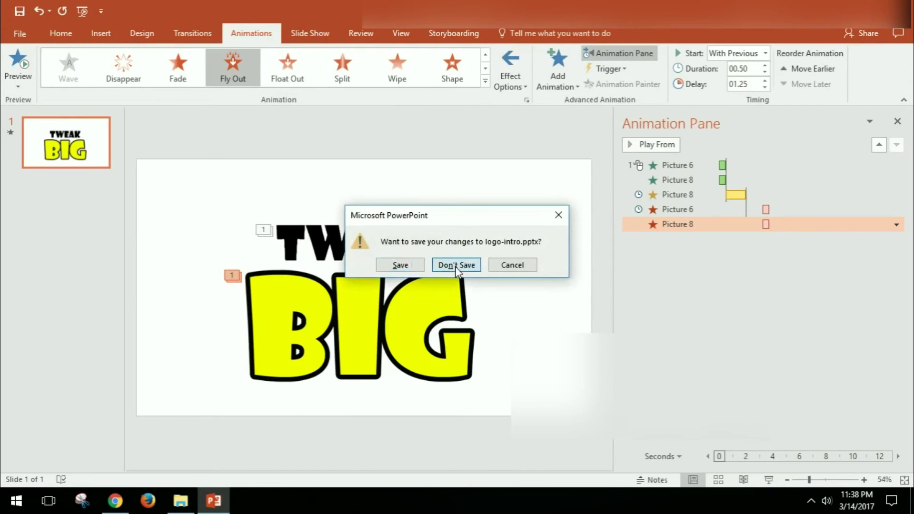
click(455, 266)
click(183, 505)
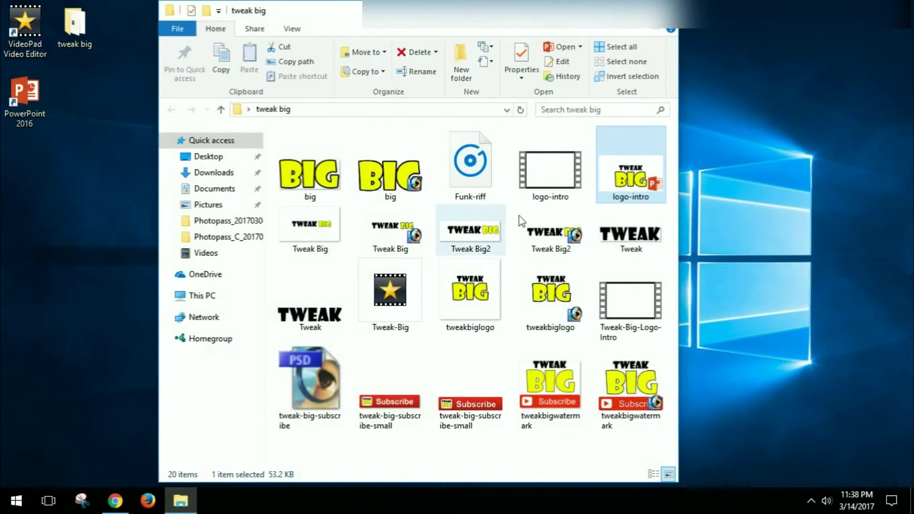
click(541, 189)
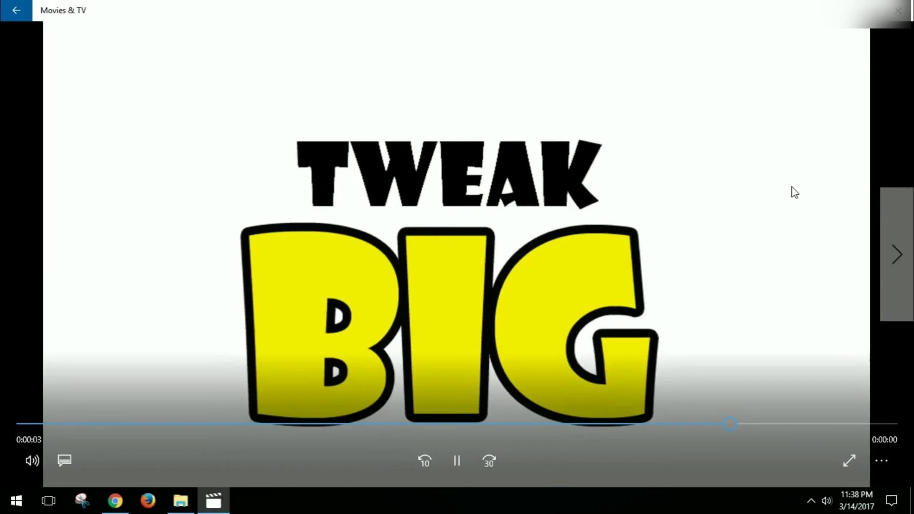
key(alt+F4)
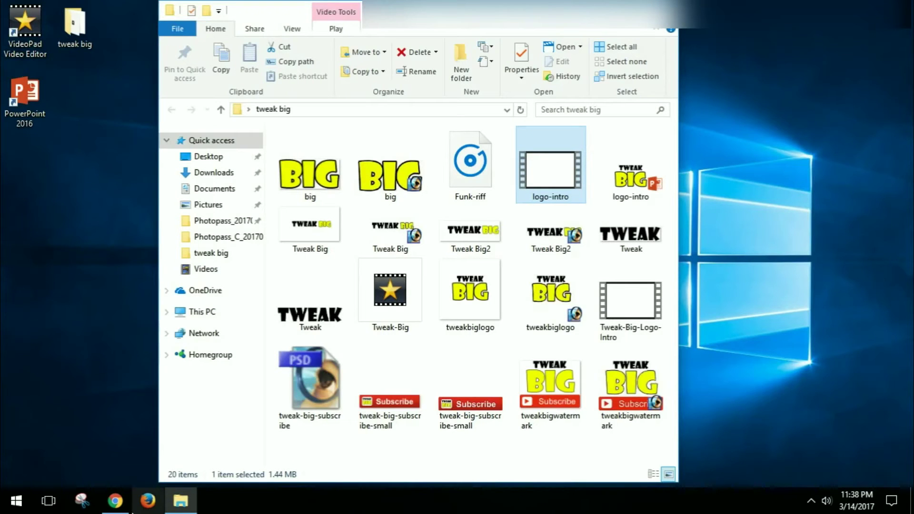
mouse_move(122, 510)
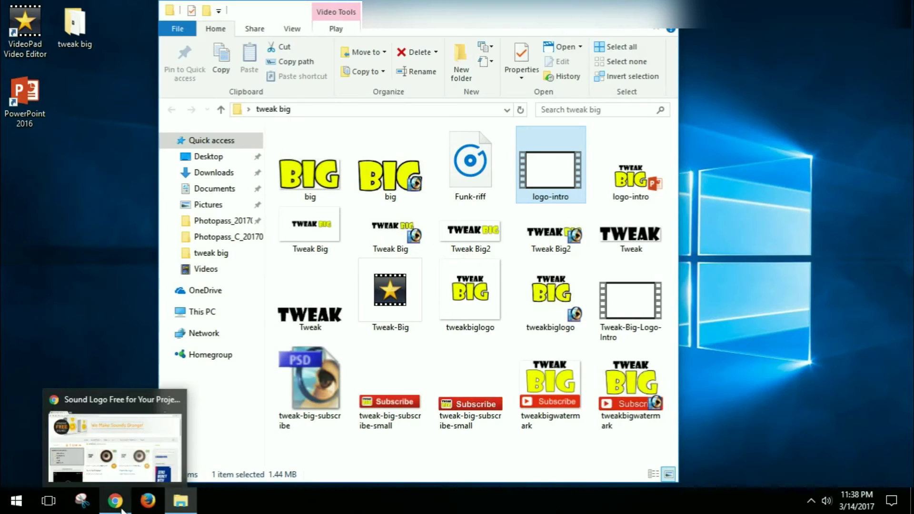
View the Orange Free Sounds sound logo page in Chrome, then close the browser.
click(114, 448)
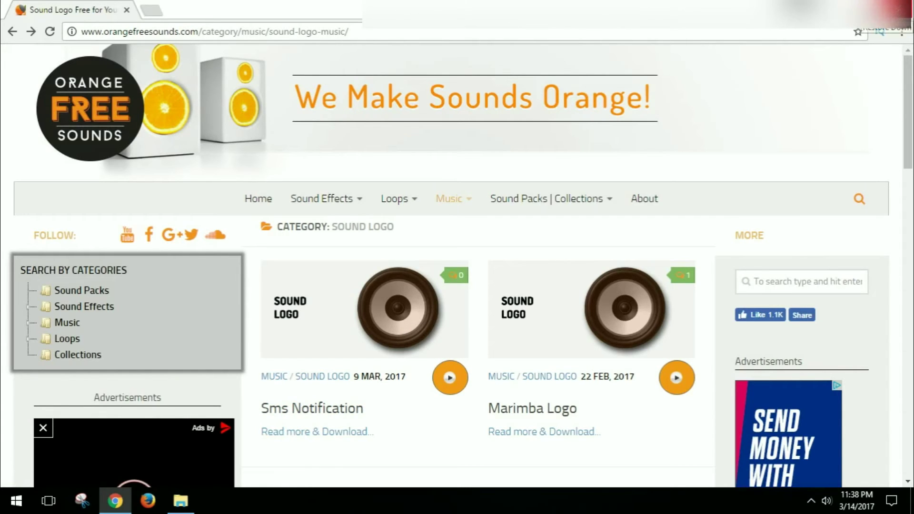
click(897, 14)
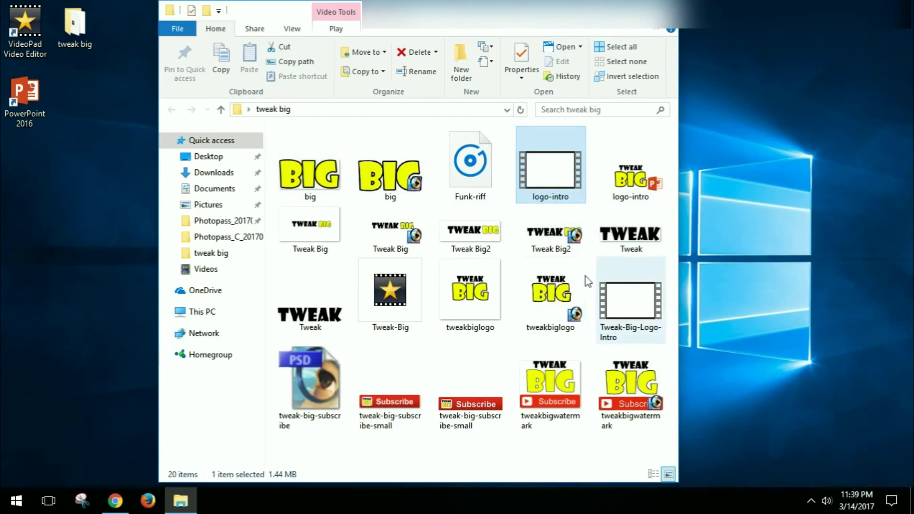
Open the Tweak-Big VideoPad project, preview it with sound, cancel the export and close VideoPad.
double_click(388, 305)
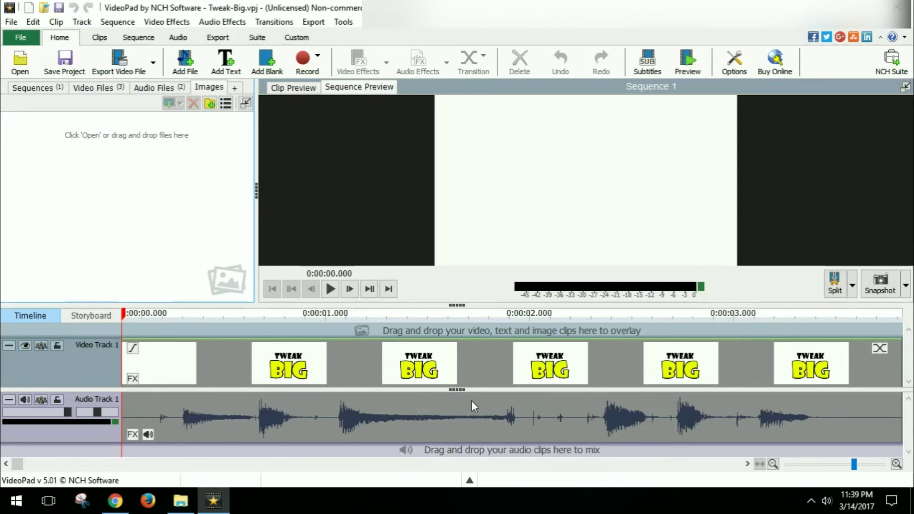
click(329, 289)
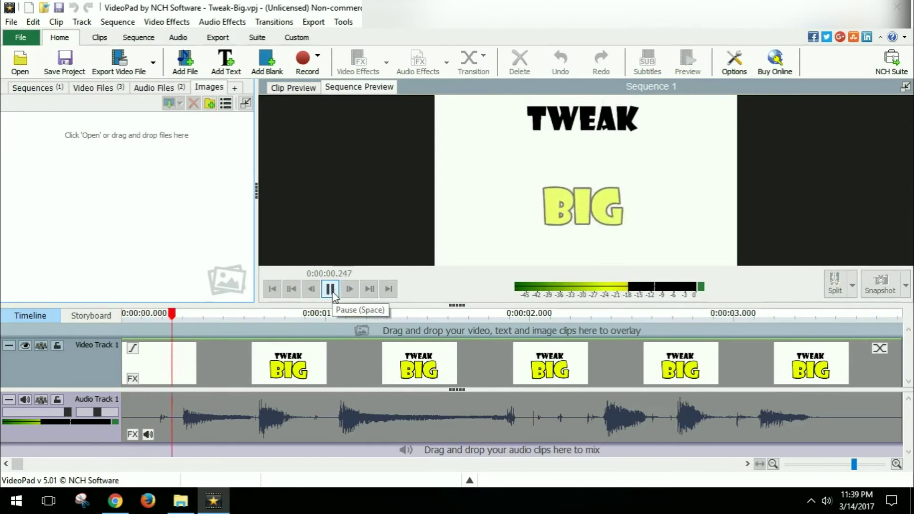
click(138, 68)
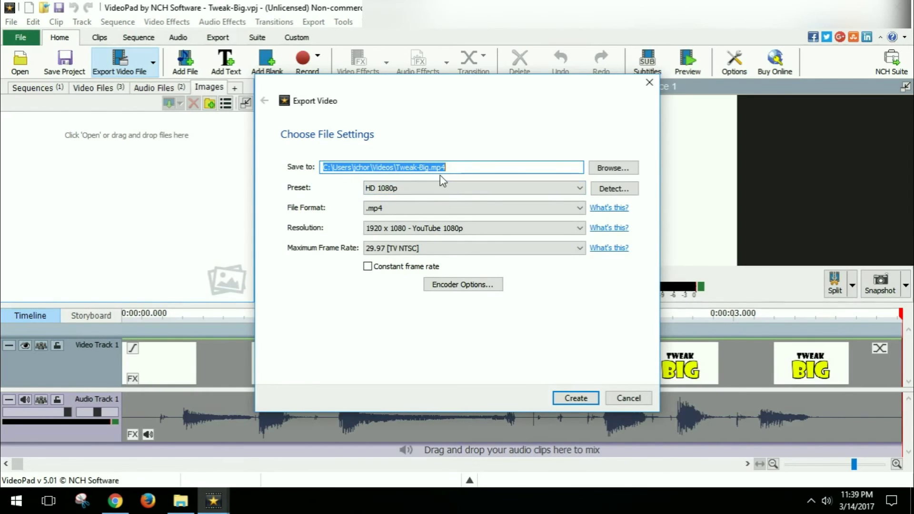
click(628, 398)
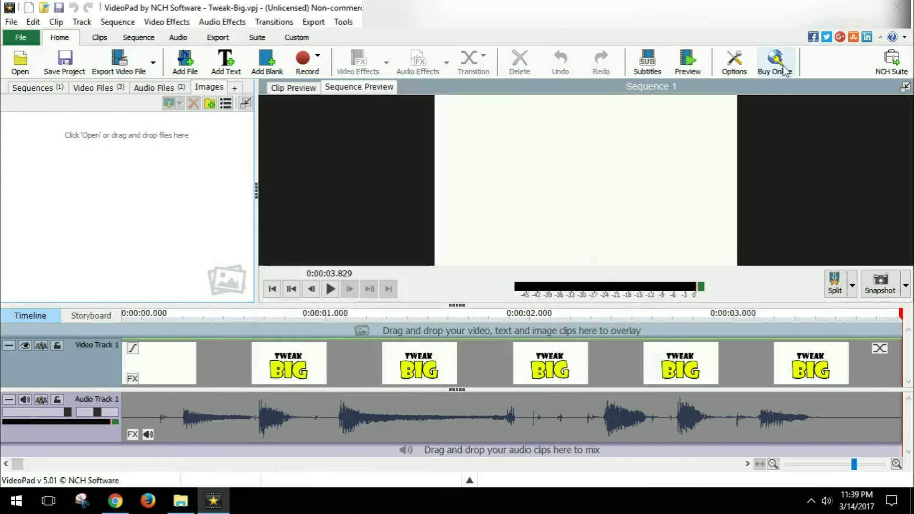
click(899, 7)
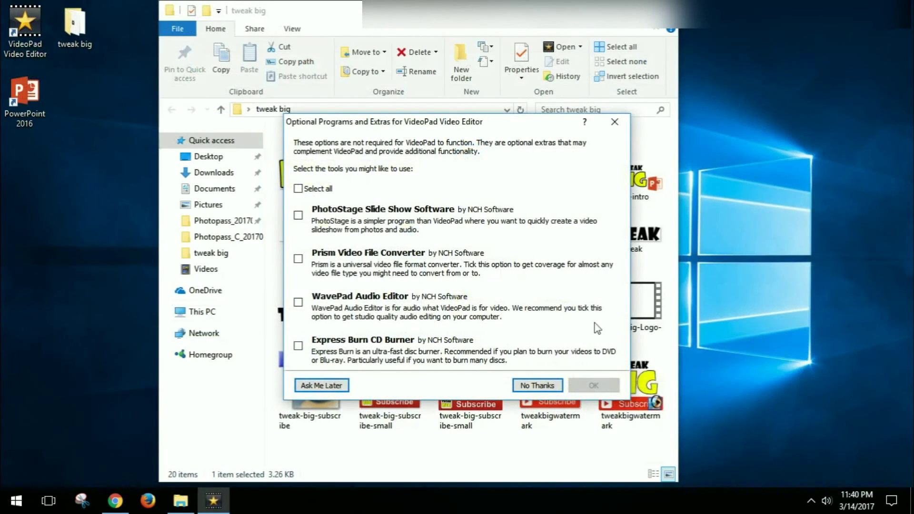
Decline the optional extras and select the 683 KB Tweak-Big-Logo-Intro MP4.
click(528, 385)
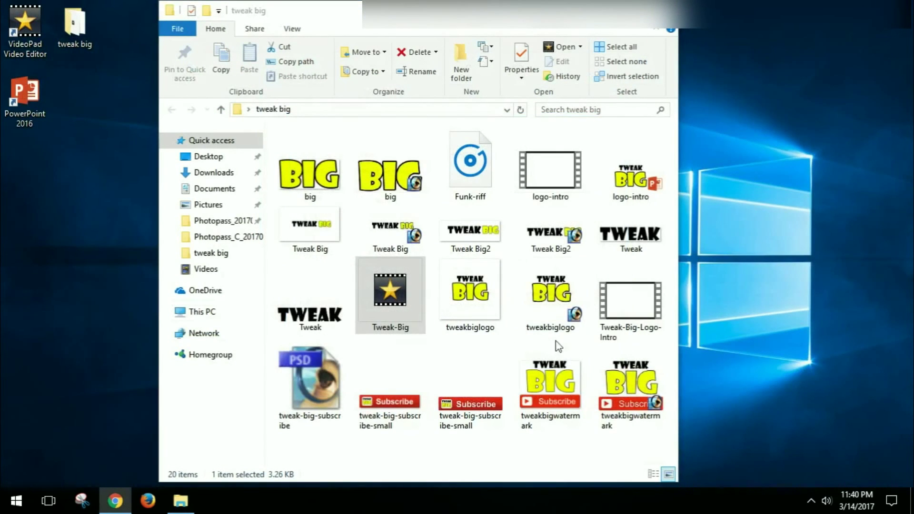
click(635, 333)
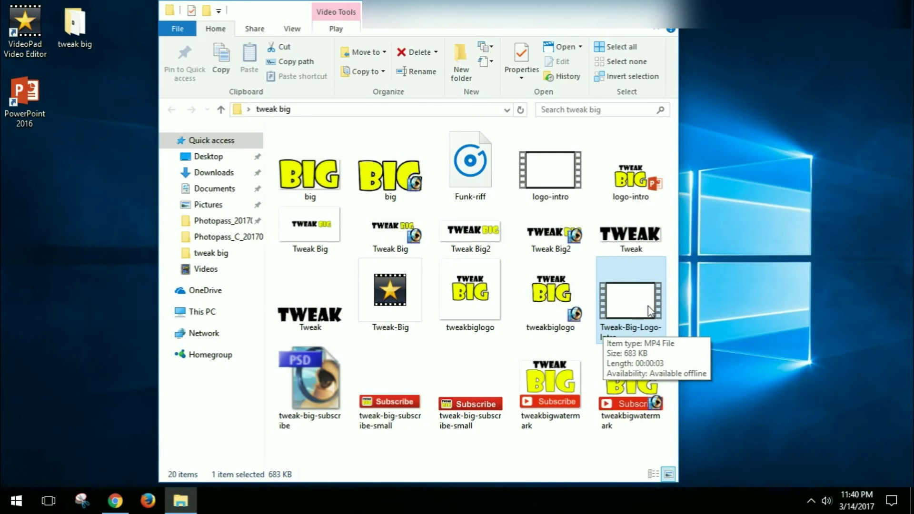
Play the Tweak-Big-Logo-Intro MP4 in Movies & TV.
double_click(628, 303)
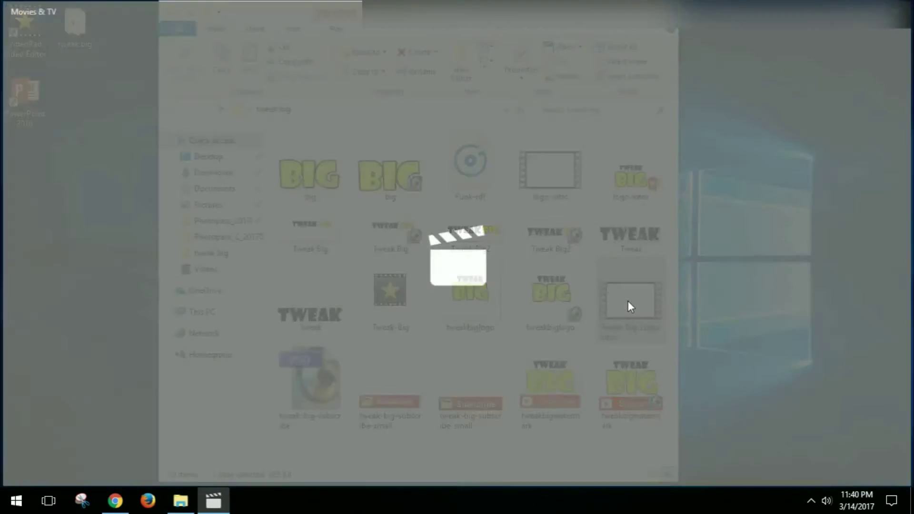